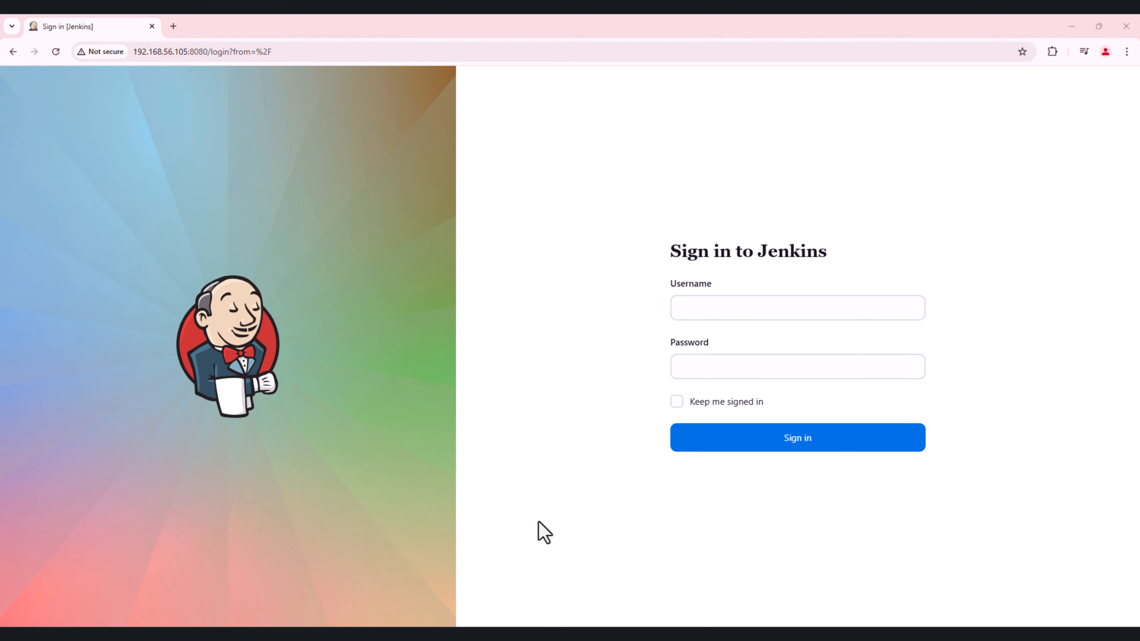
Step: Switch to Oracle VirtualBox Manager to check the RockyLinux2 virtual machine's state, and return to the Jenkins sign-in page
{"action": "left_click", "coordinate": [626, 635]}
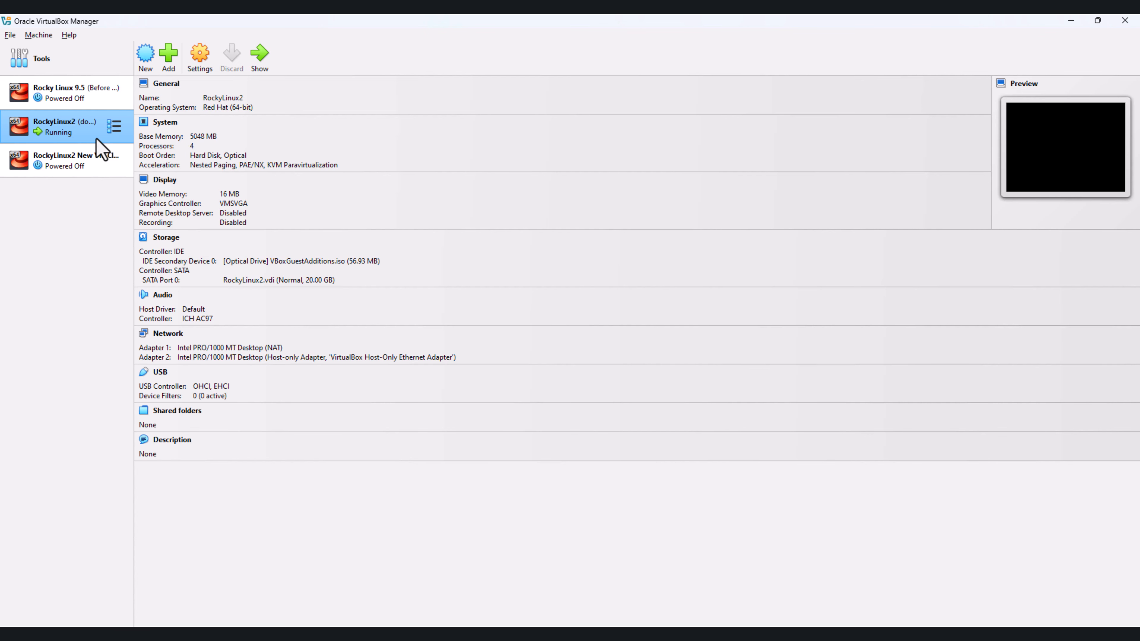
{"action": "left_click", "coordinate": [1077, 22]}
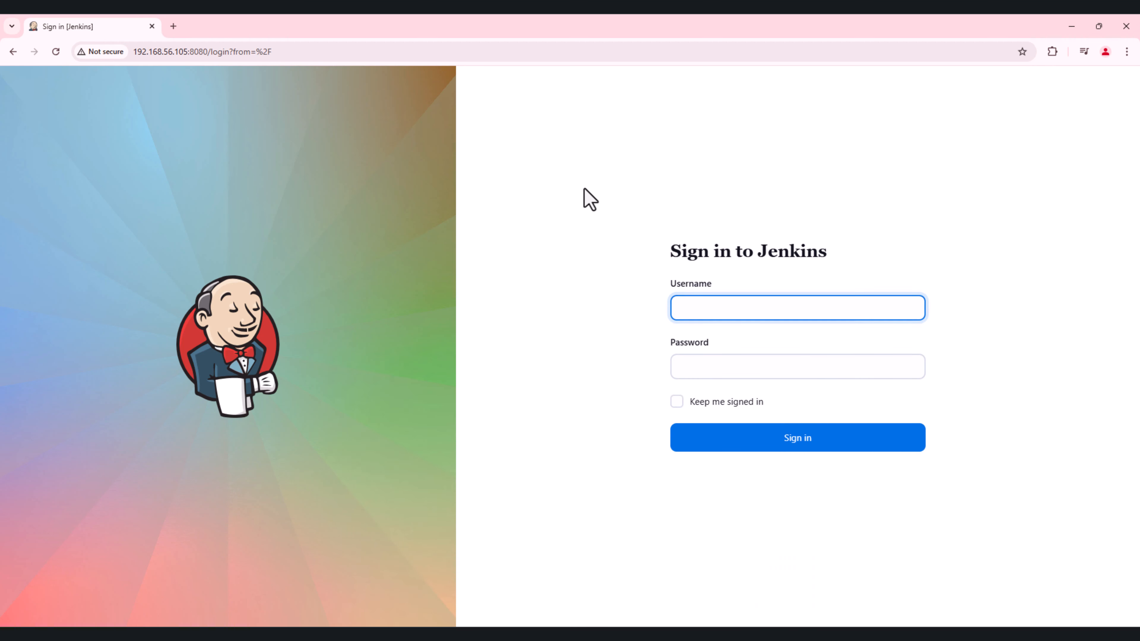
Step: Sign in to Jenkins with the username sysadmin and the account password
{"action": "left_click", "coordinate": [701, 308]}
{"action": "type", "text": "sysadmin"}
{"action": "key", "text": "Tab"}
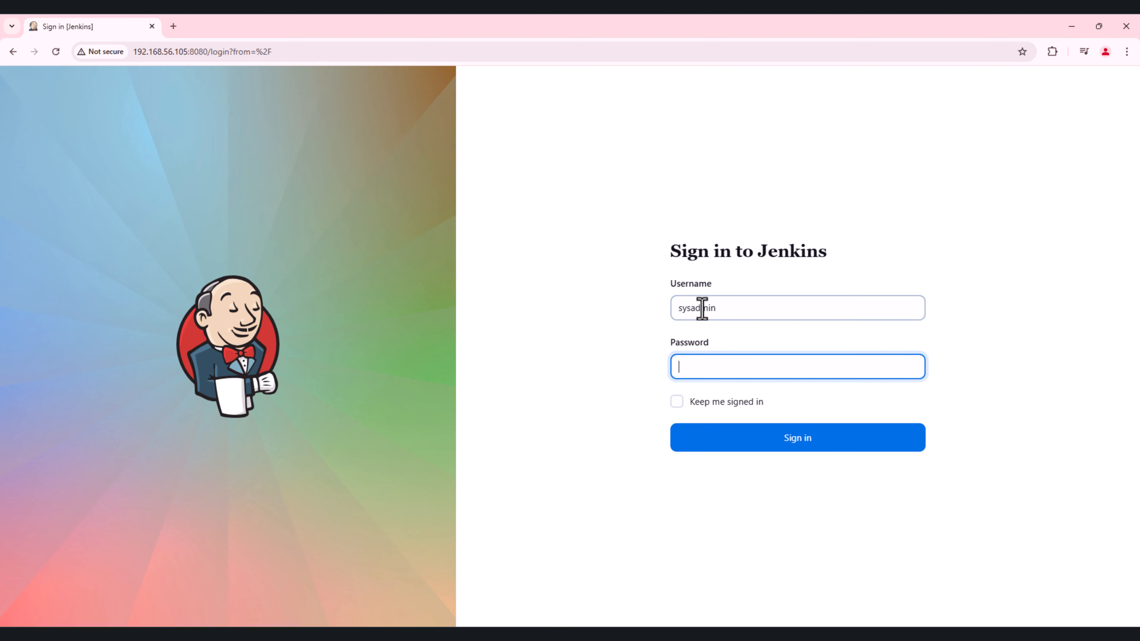
{"action": "type", "text": "******"}
{"action": "key", "text": "Return"}
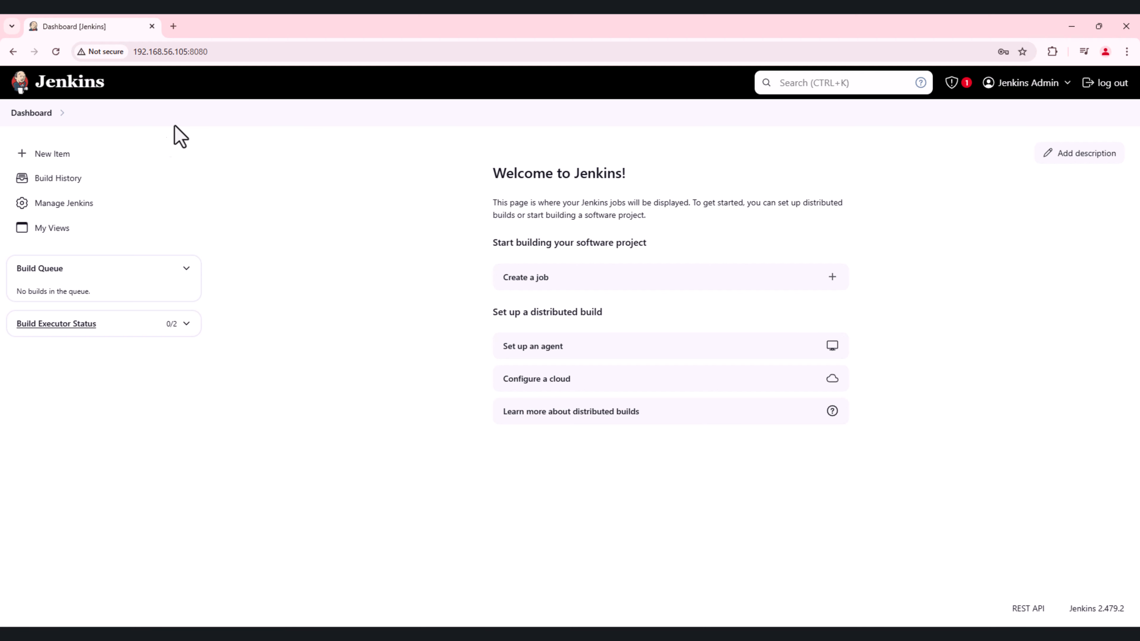
Step: Create a new Freestyle project item named First-Freestyle-job
{"action": "left_click", "coordinate": [98, 161]}
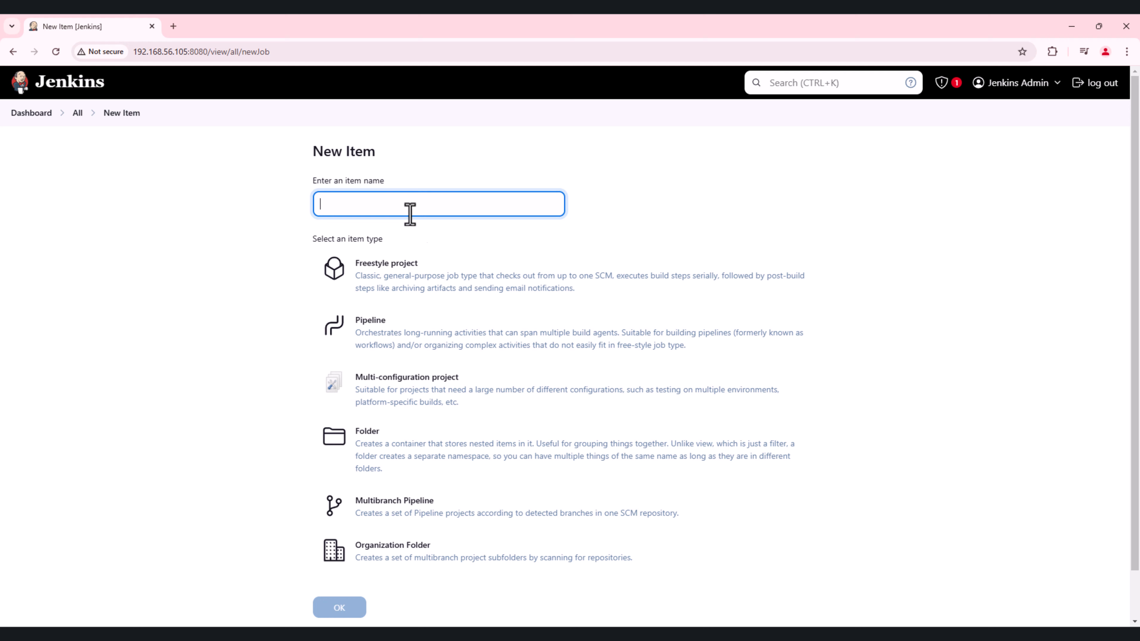
{"action": "type", "text": "First-Freestyle-Job"}
{"action": "left_click", "coordinate": [429, 279]}
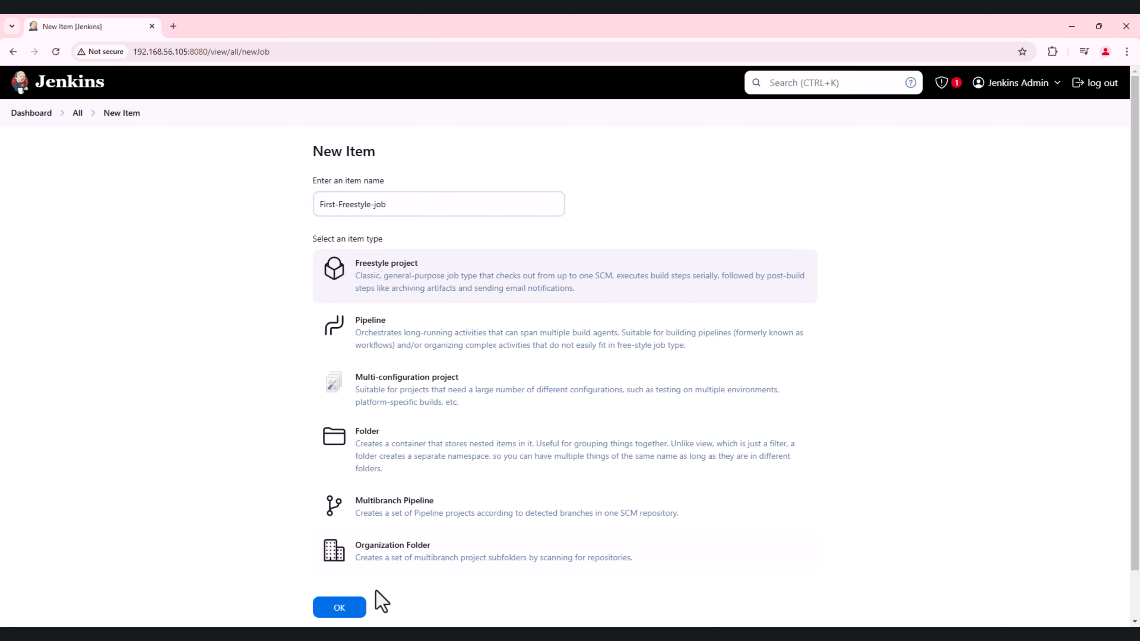
{"action": "left_click", "coordinate": [340, 608]}
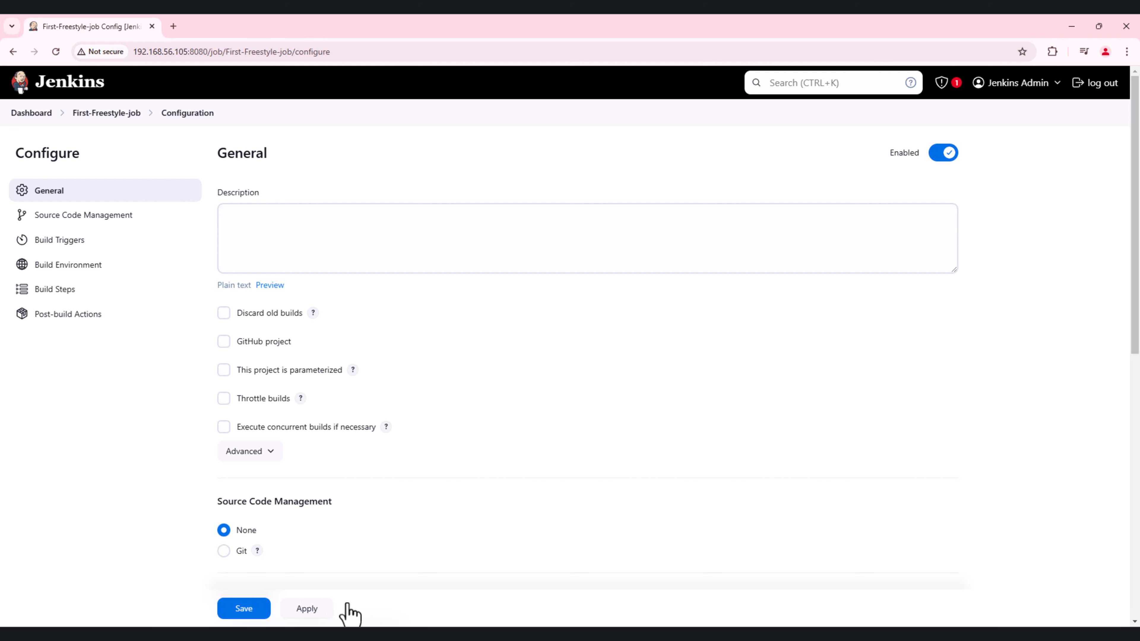
Step: Examine the job's configuration sections, from General and Source Code Management through Build Triggers and Build Environment to Post-build Actions
{"action": "scroll", "coordinate": [338, 592], "scroll_direction": "down", "scroll_amount": 2}
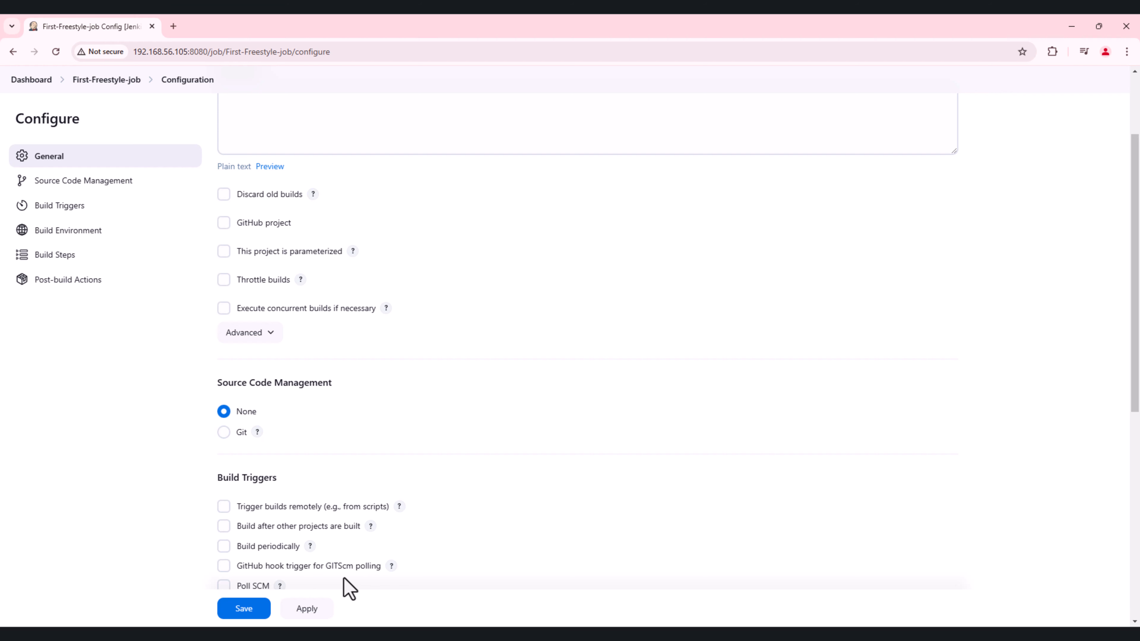
{"action": "scroll", "coordinate": [393, 563], "scroll_direction": "down", "scroll_amount": 3}
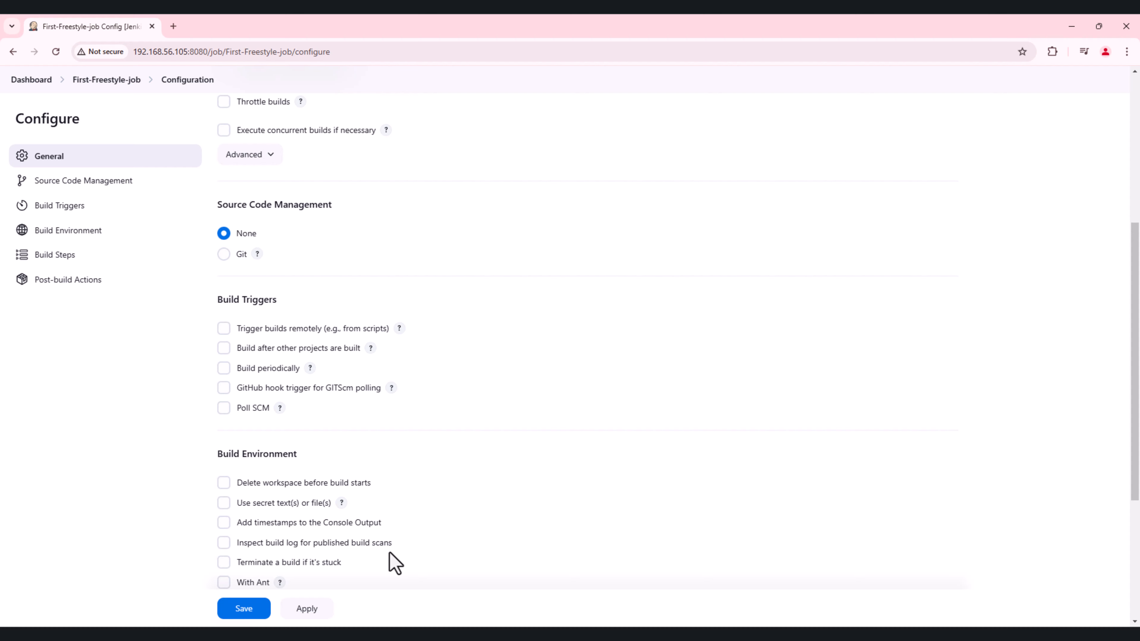
{"action": "scroll", "coordinate": [397, 564], "scroll_direction": "down", "scroll_amount": 5}
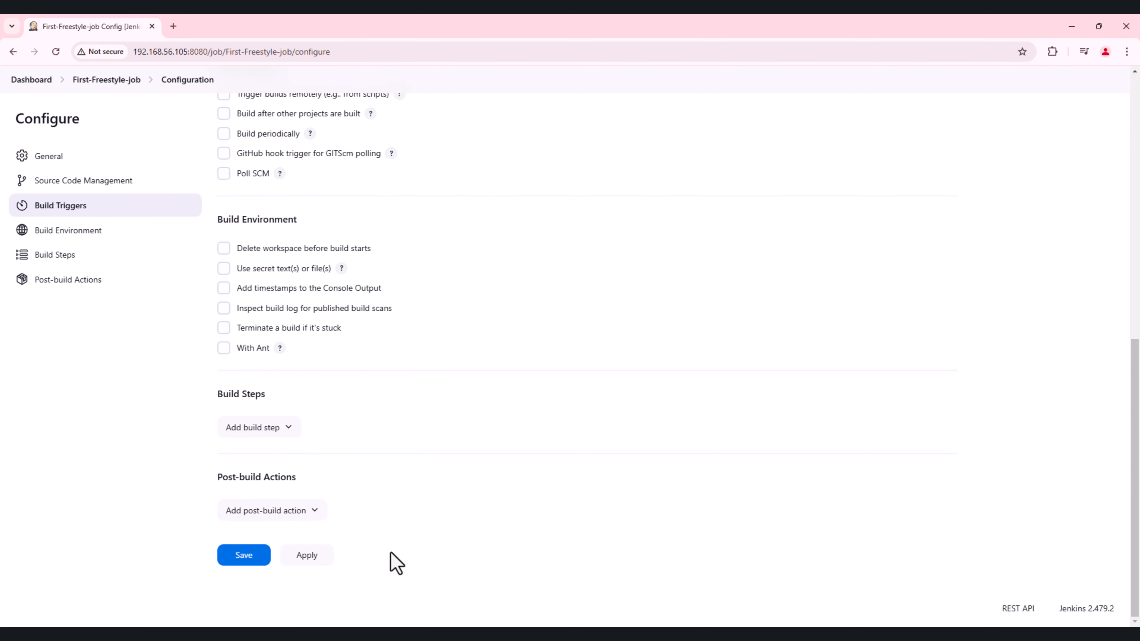
{"action": "scroll", "coordinate": [397, 564], "scroll_direction": "up", "scroll_amount": 10}
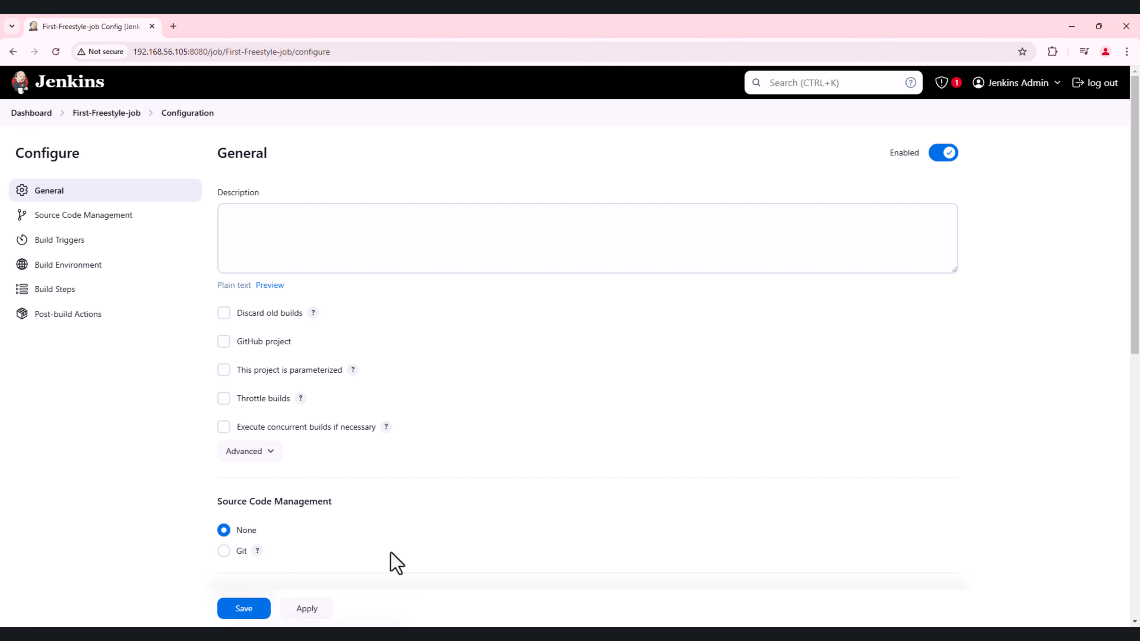
{"action": "scroll", "coordinate": [450, 548], "scroll_direction": "down", "scroll_amount": 8}
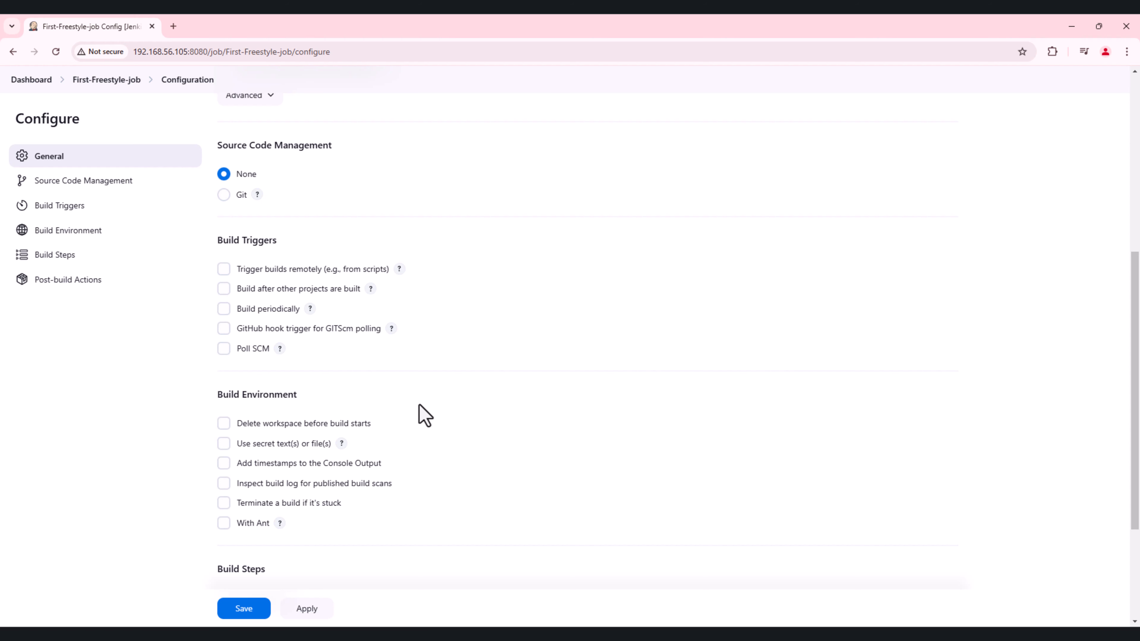
{"action": "scroll", "coordinate": [283, 314], "scroll_direction": "up", "scroll_amount": 4}
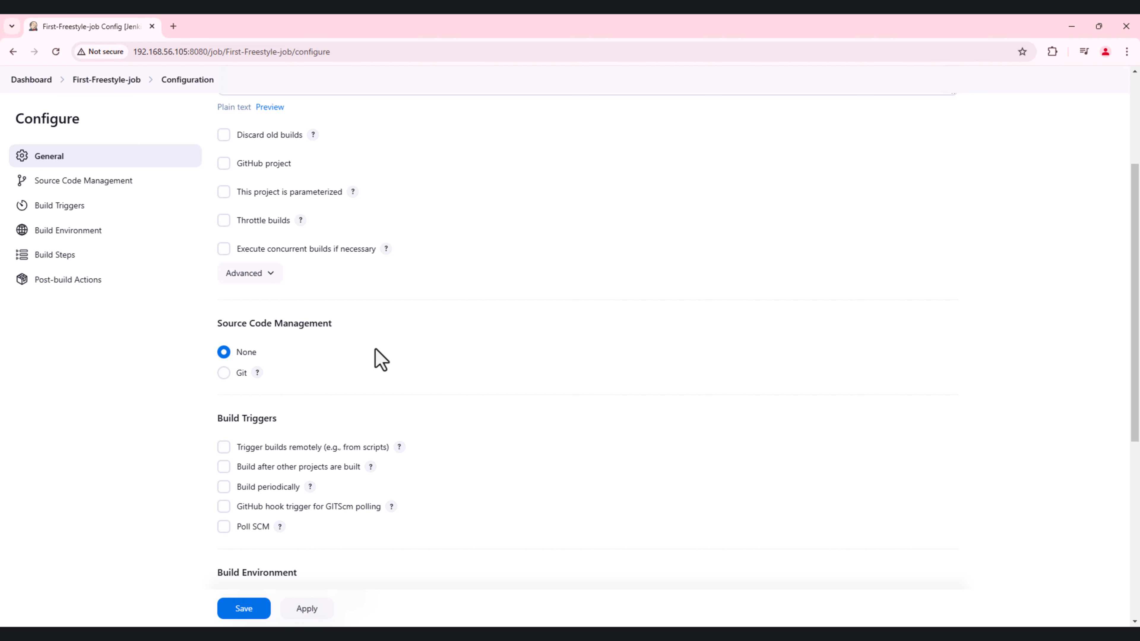
{"action": "scroll", "coordinate": [349, 356], "scroll_direction": "up", "scroll_amount": 4}
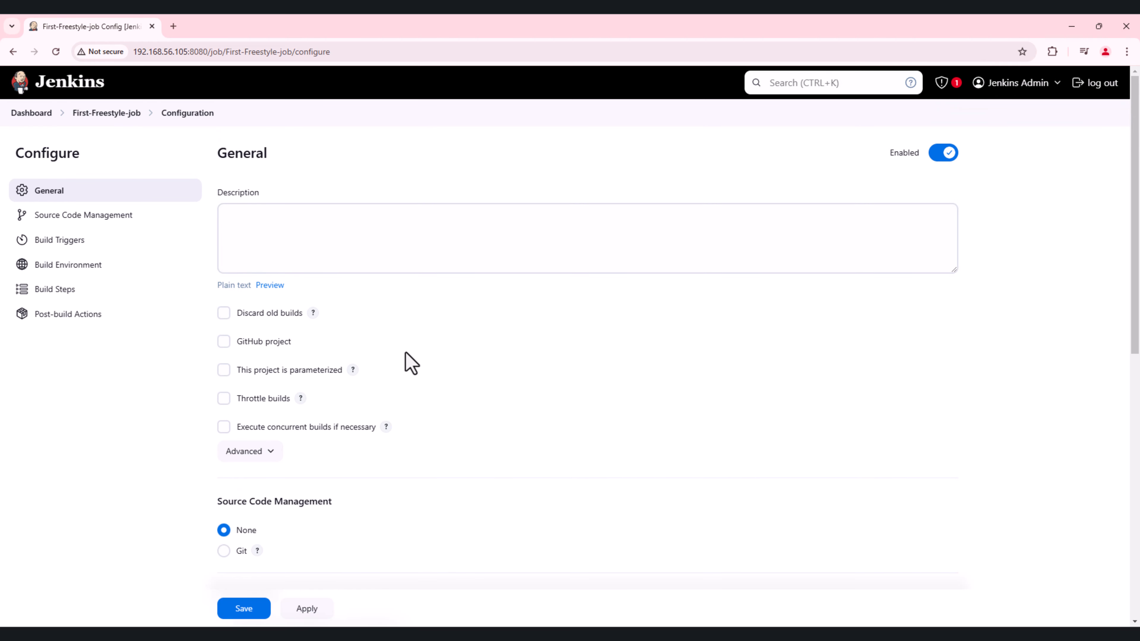
{"action": "left_click", "coordinate": [315, 241]}
{"action": "scroll", "coordinate": [359, 451], "scroll_direction": "down", "scroll_amount": 4}
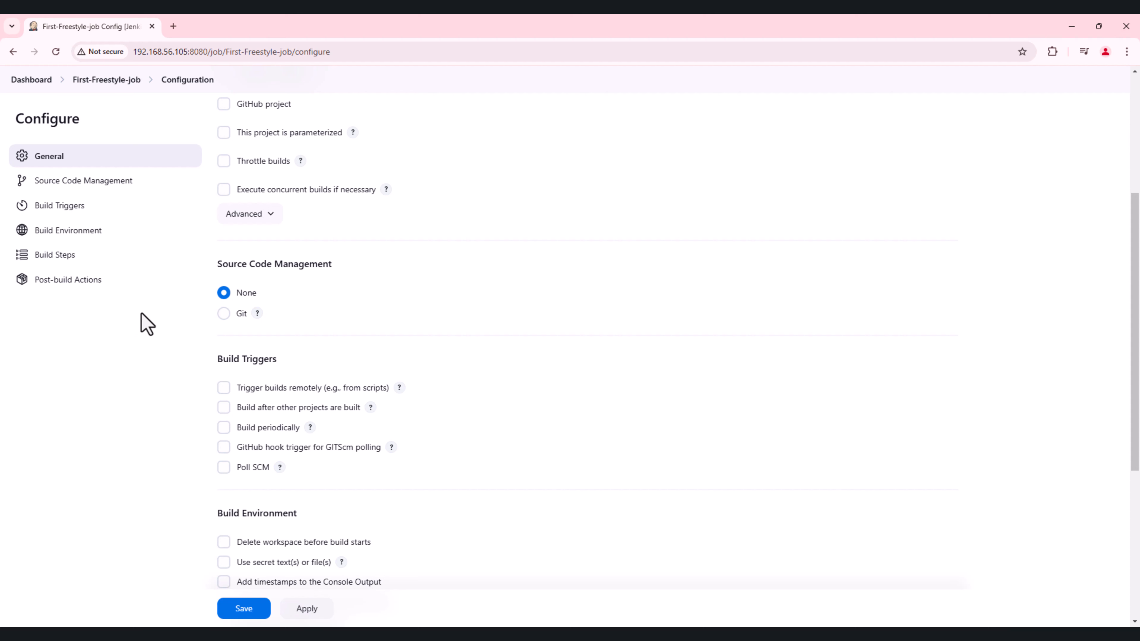
{"action": "scroll", "coordinate": [346, 352], "scroll_direction": "up", "scroll_amount": 1}
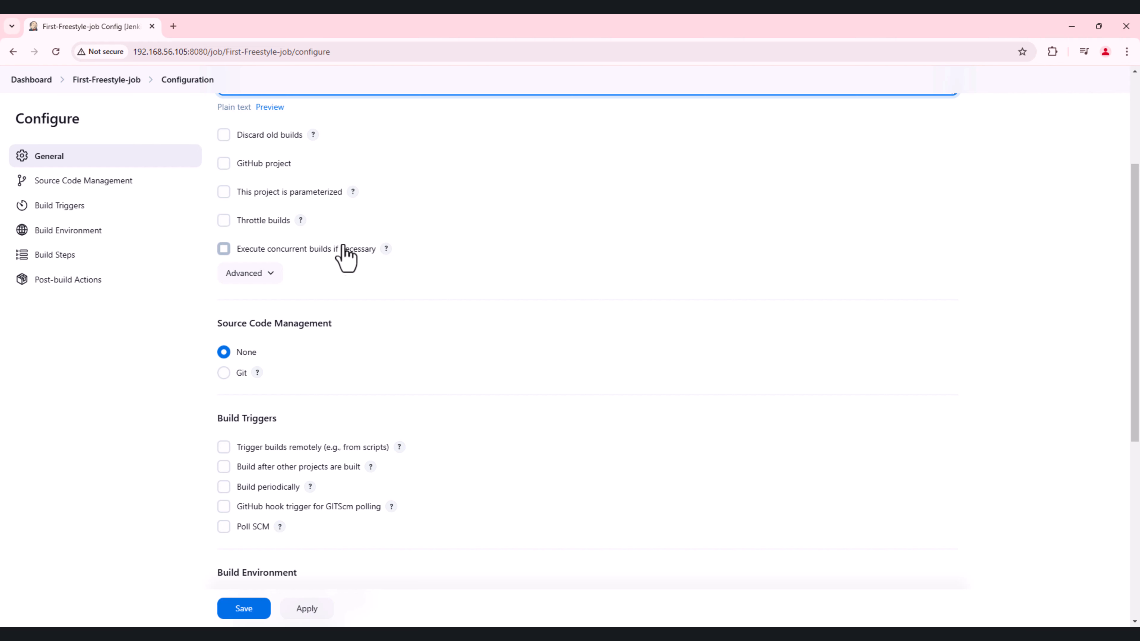
{"action": "scroll", "coordinate": [418, 359], "scroll_direction": "up", "scroll_amount": 3}
Step: Add an Execute shell build step to the job
{"action": "scroll", "coordinate": [419, 364], "scroll_direction": "down", "scroll_amount": 5}
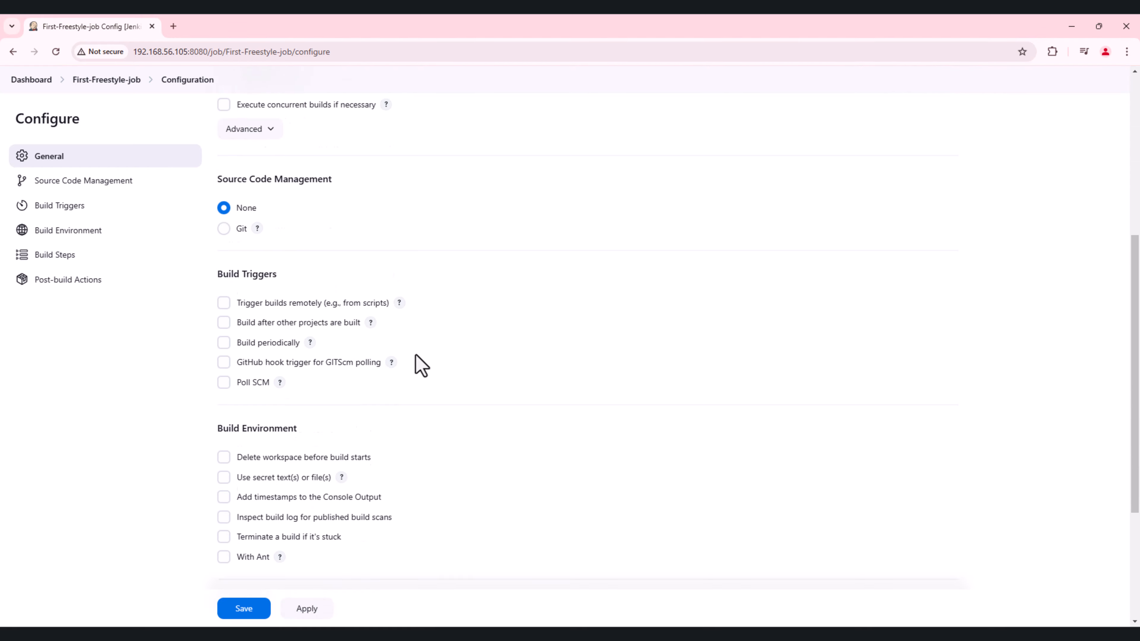
{"action": "scroll", "coordinate": [420, 365], "scroll_direction": "down", "scroll_amount": 1}
{"action": "scroll", "coordinate": [421, 365], "scroll_direction": "down", "scroll_amount": 3}
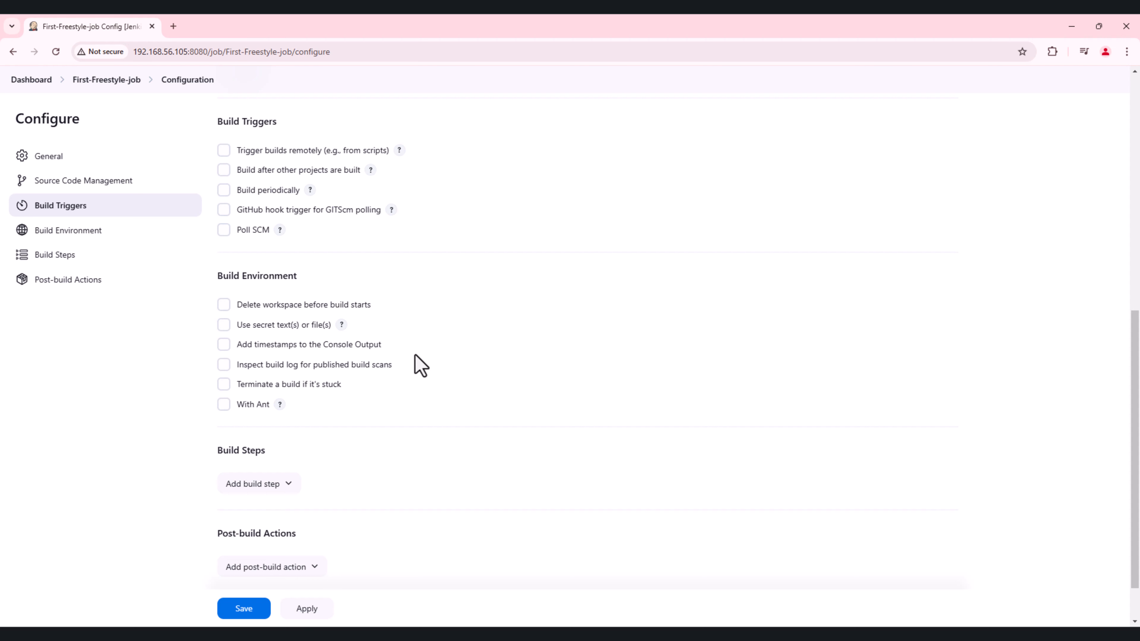
{"action": "left_click", "coordinate": [273, 491]}
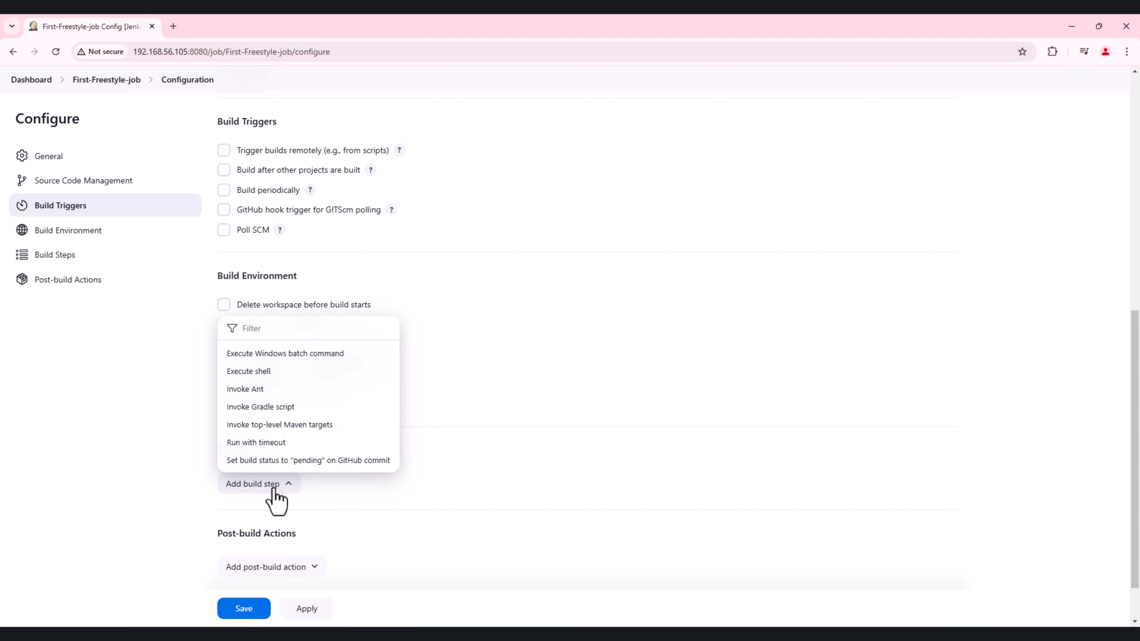
{"action": "left_click", "coordinate": [264, 372]}
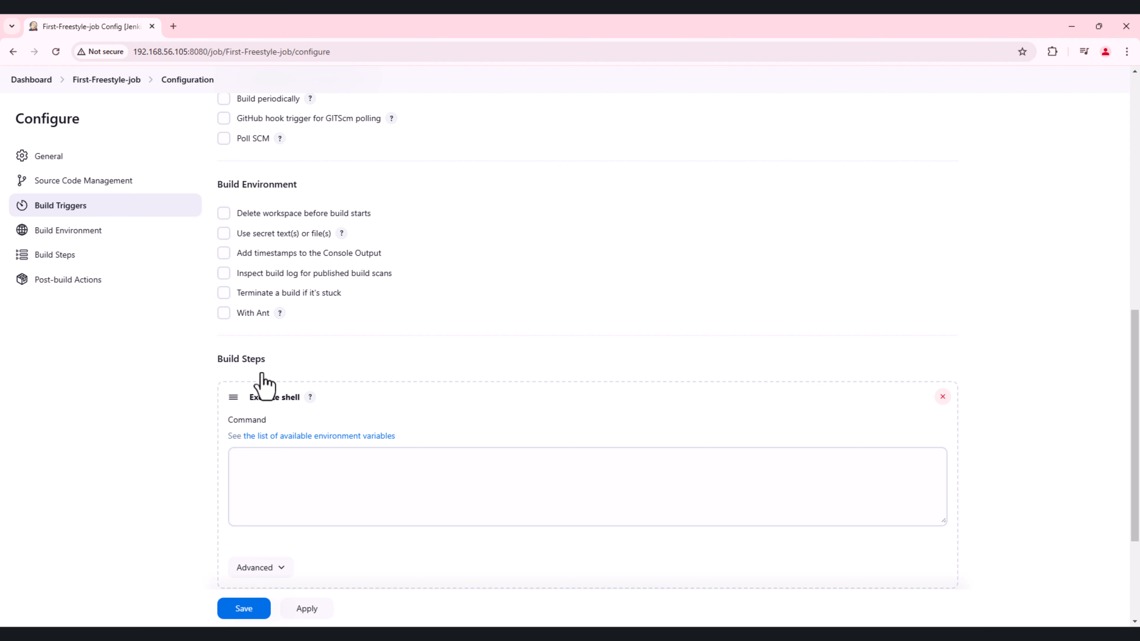
Step: Enter the shell command echo 'Hello, Jenkins!' > output.txt in the build step
{"action": "left_click", "coordinate": [293, 484]}
{"action": "scroll", "coordinate": [293, 484], "scroll_direction": "down", "scroll_amount": 4}
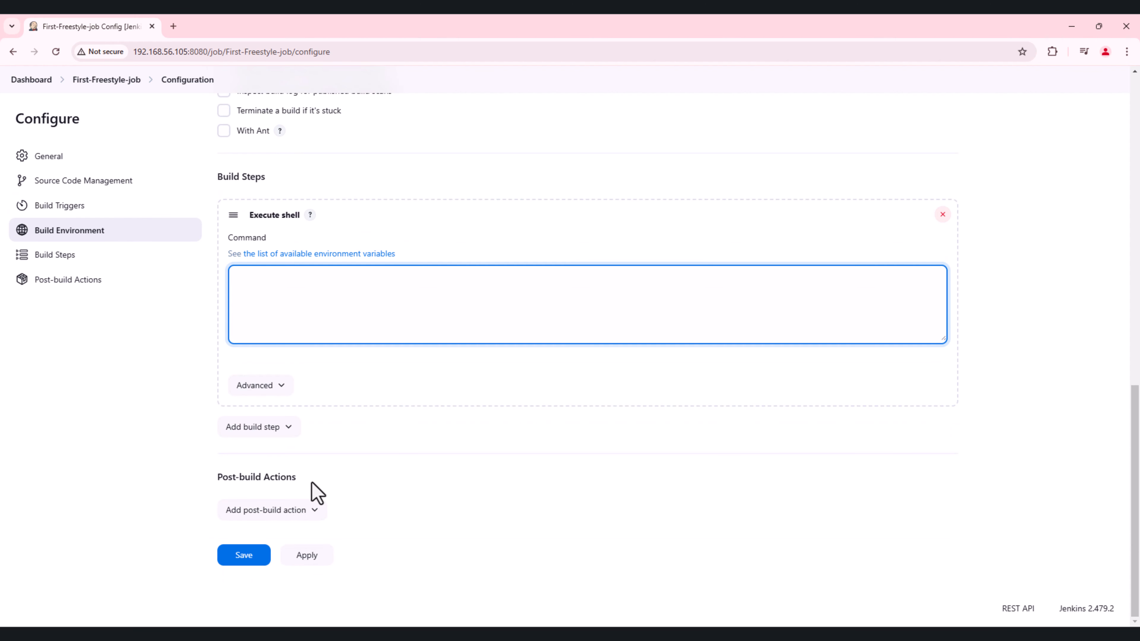
{"action": "type", "text": "echo \""}
{"action": "key", "text": "BackSpace"}
{"action": "type", "text": "'Hello, Jenkins!' > output.txt"}
Step: Add the command cat output.txt after a blank line in the shell build step and save the job configuration
{"action": "key", "text": "Return"}
{"action": "key", "text": "Return"}
{"action": "type", "text": "cat o"}
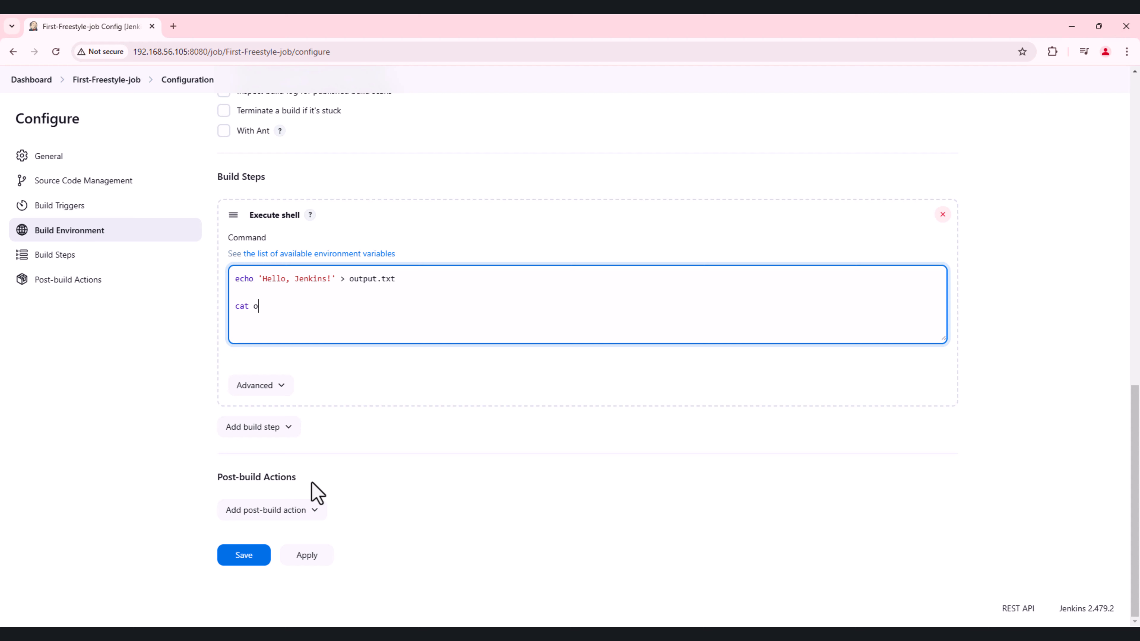
{"action": "type", "text": "utput.txt"}
{"action": "left_click_drag", "start_coordinate": [348, 279], "coordinate": [400, 275]}
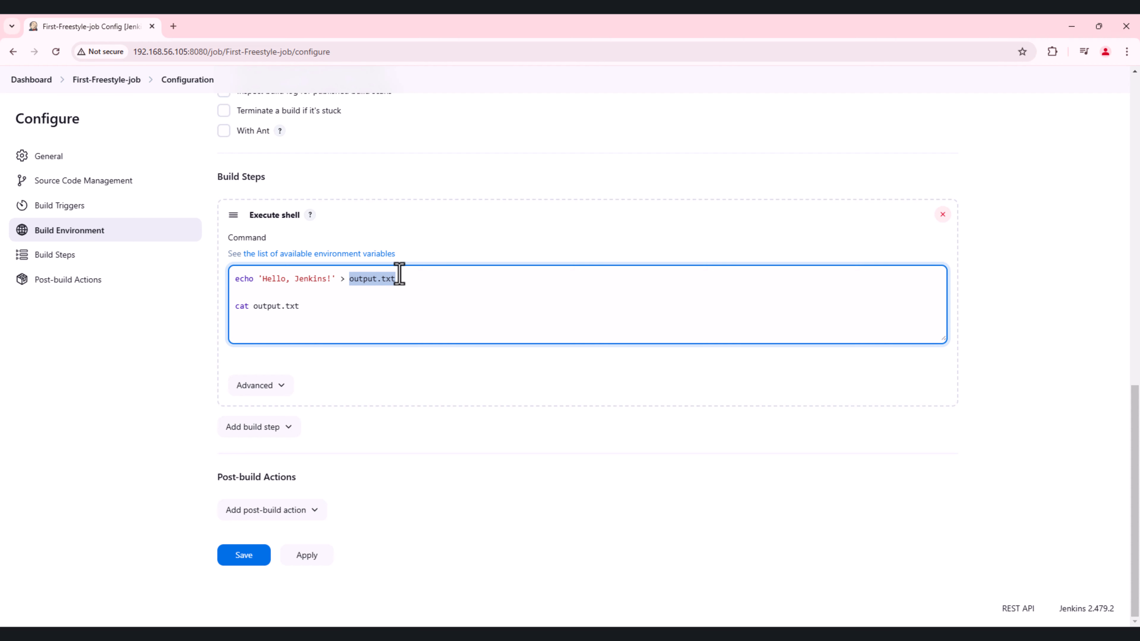
{"action": "left_click", "coordinate": [260, 559]}
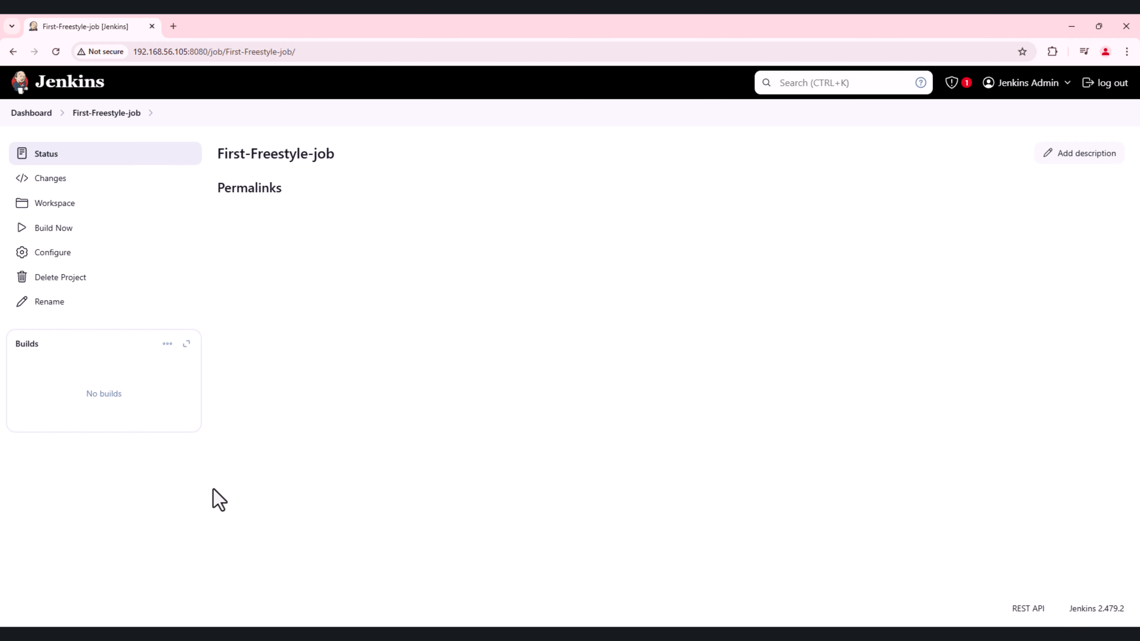
Step: Run a build of First-Freestyle-job and read the console output of that first build
{"action": "left_click", "coordinate": [82, 231]}
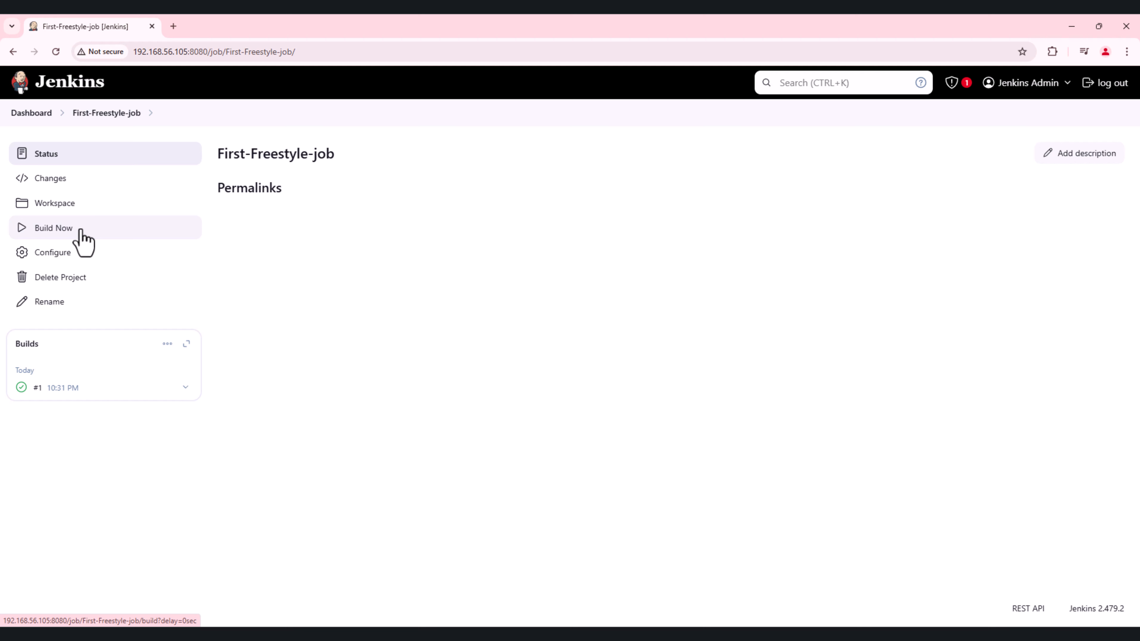
{"action": "left_click", "coordinate": [36, 389]}
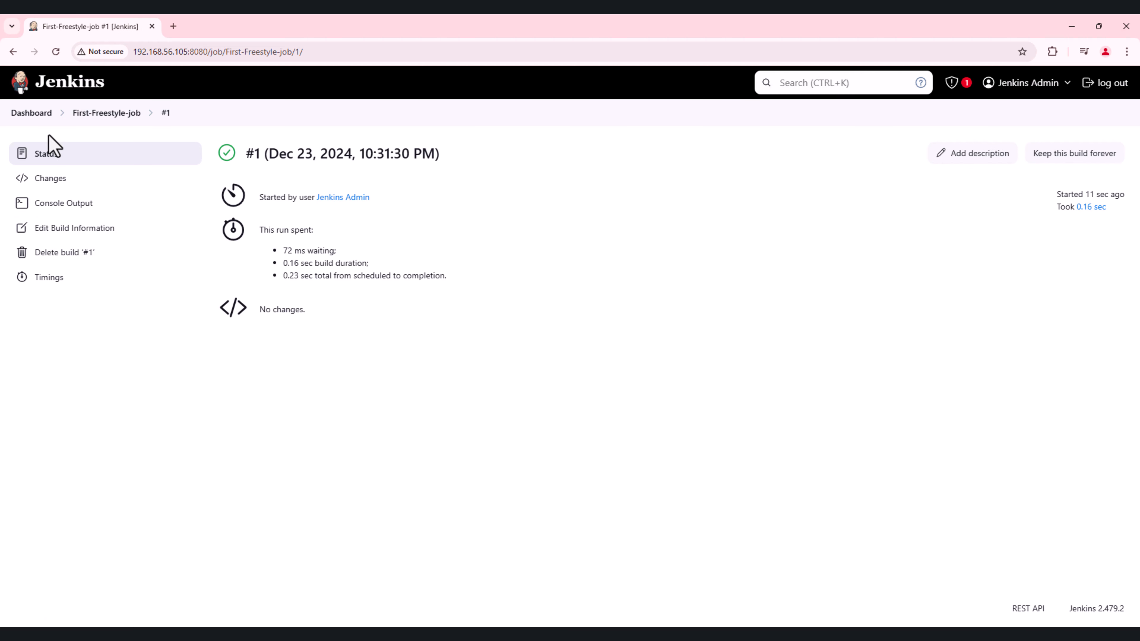
{"action": "left_click", "coordinate": [69, 208]}
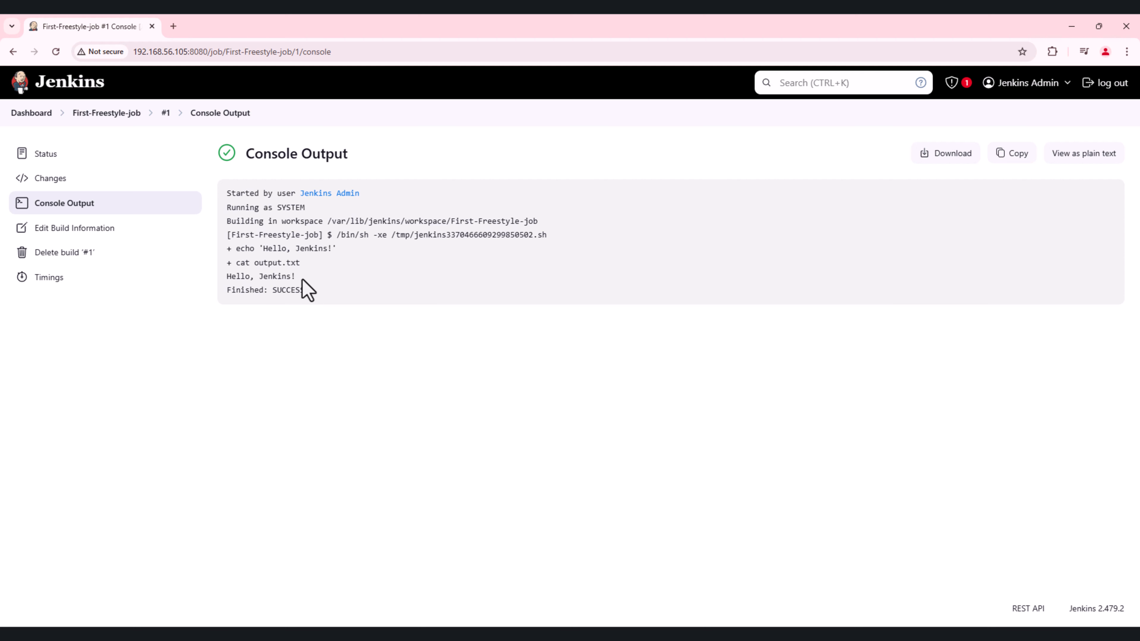
{"action": "left_click_drag", "start_coordinate": [300, 279], "coordinate": [227, 277]}
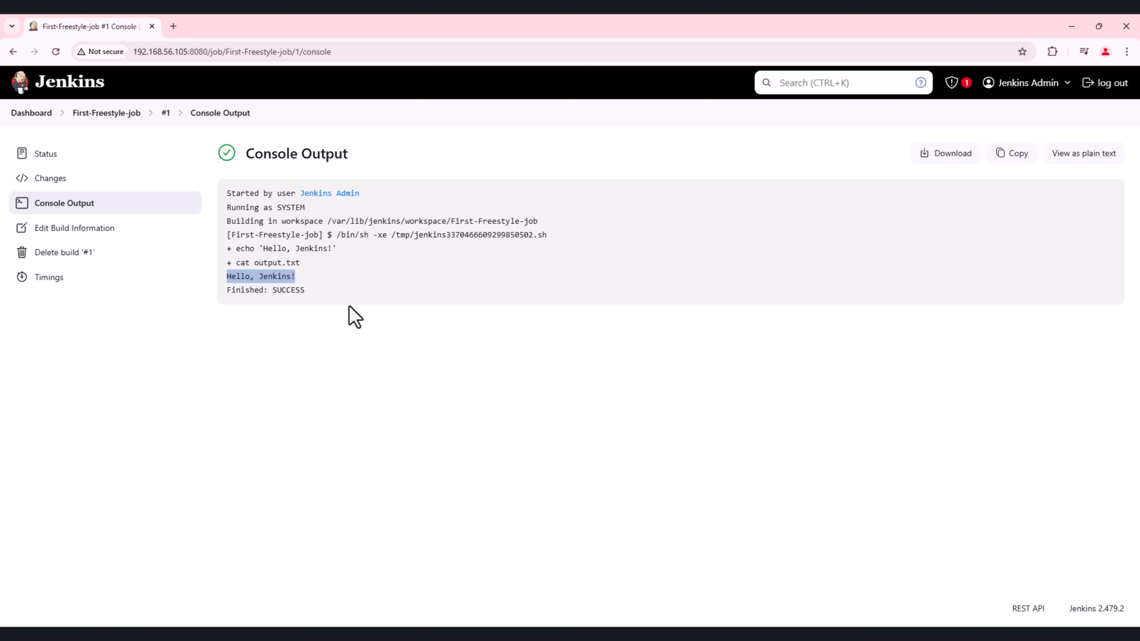
{"action": "left_click", "coordinate": [308, 255]}
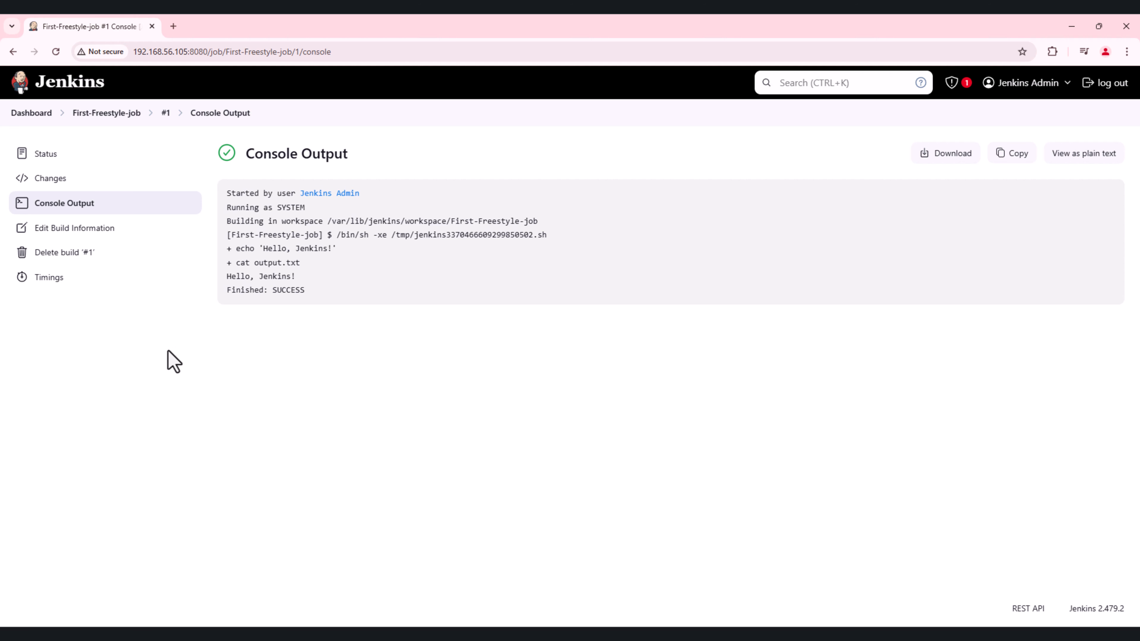
Step: Return to the job page and reopen the first build's console output directly from its status in the build list
{"action": "left_click", "coordinate": [89, 115]}
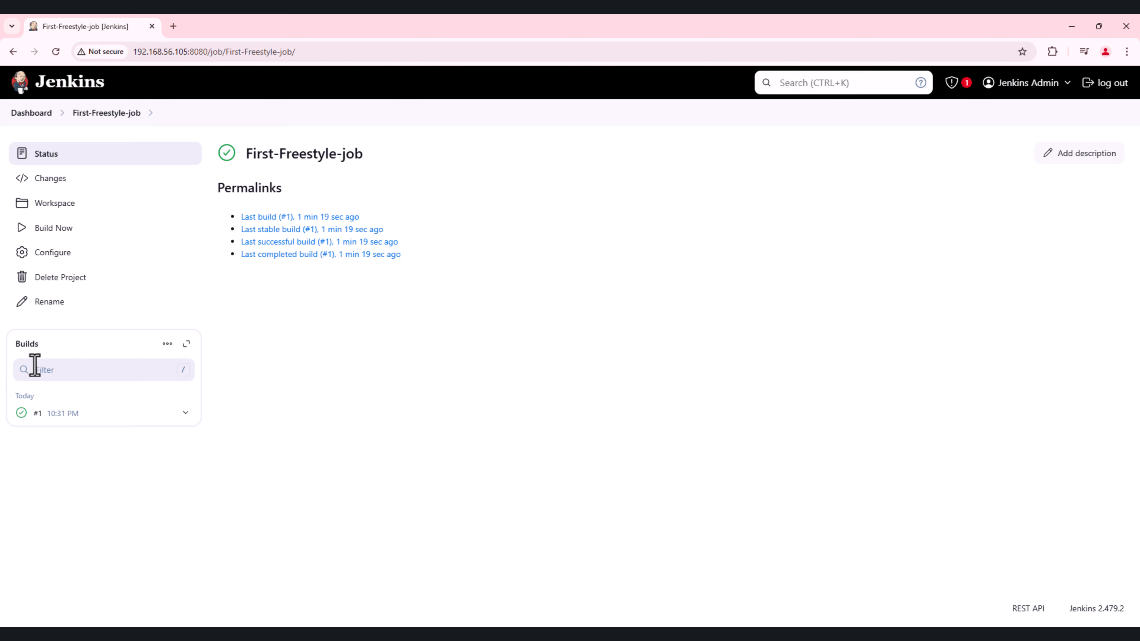
{"action": "left_click", "coordinate": [21, 413]}
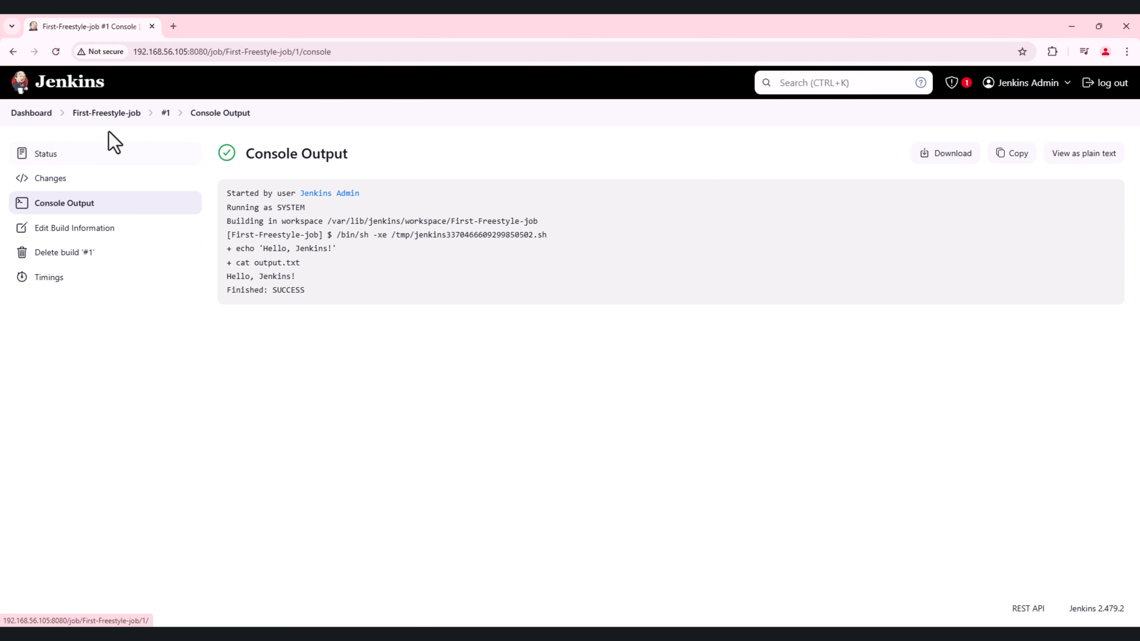
Step: Return to First-Freestyle-job and open its configuration at the Execute shell build step
{"action": "left_click", "coordinate": [116, 115]}
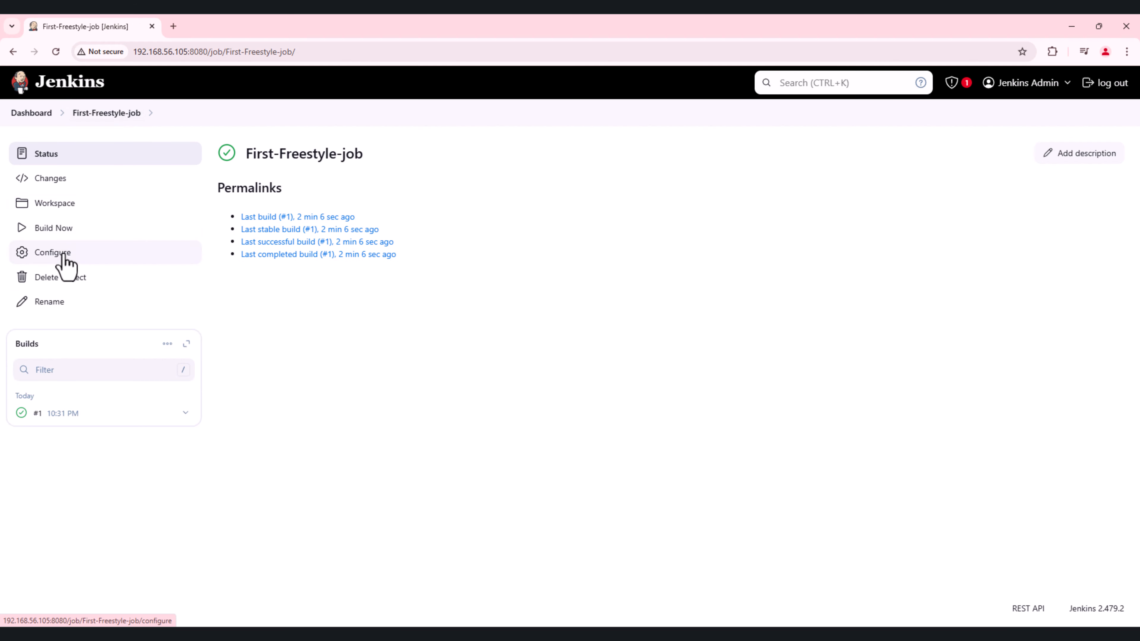
{"action": "left_click", "coordinate": [75, 255]}
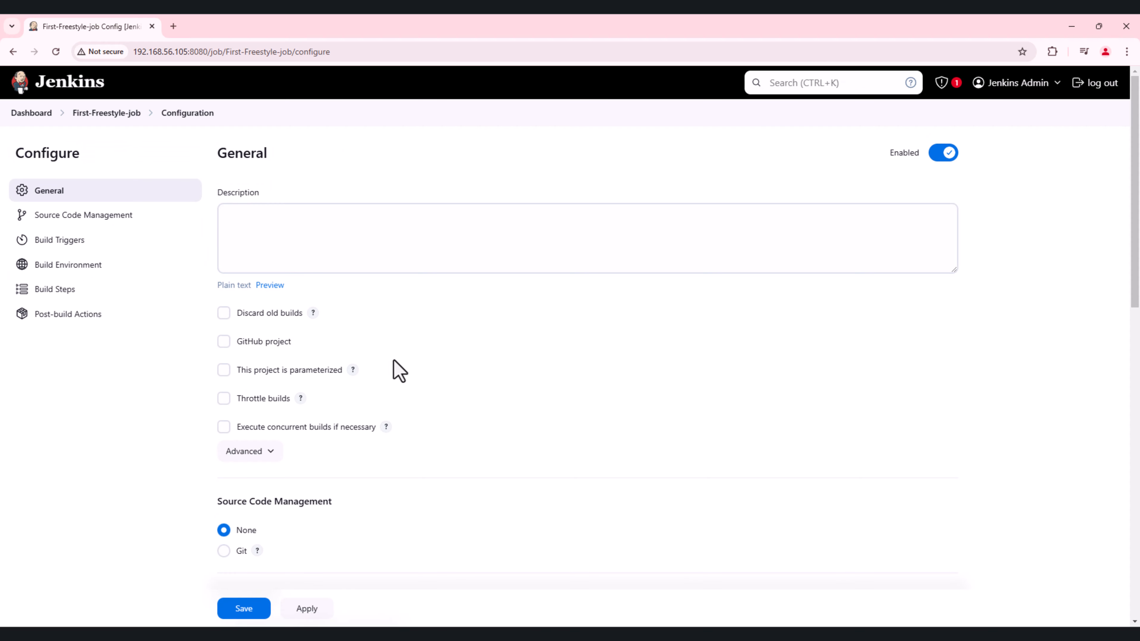
{"action": "scroll", "coordinate": [429, 479], "scroll_direction": "down", "scroll_amount": 5}
{"action": "scroll", "coordinate": [430, 483], "scroll_direction": "down", "scroll_amount": 9}
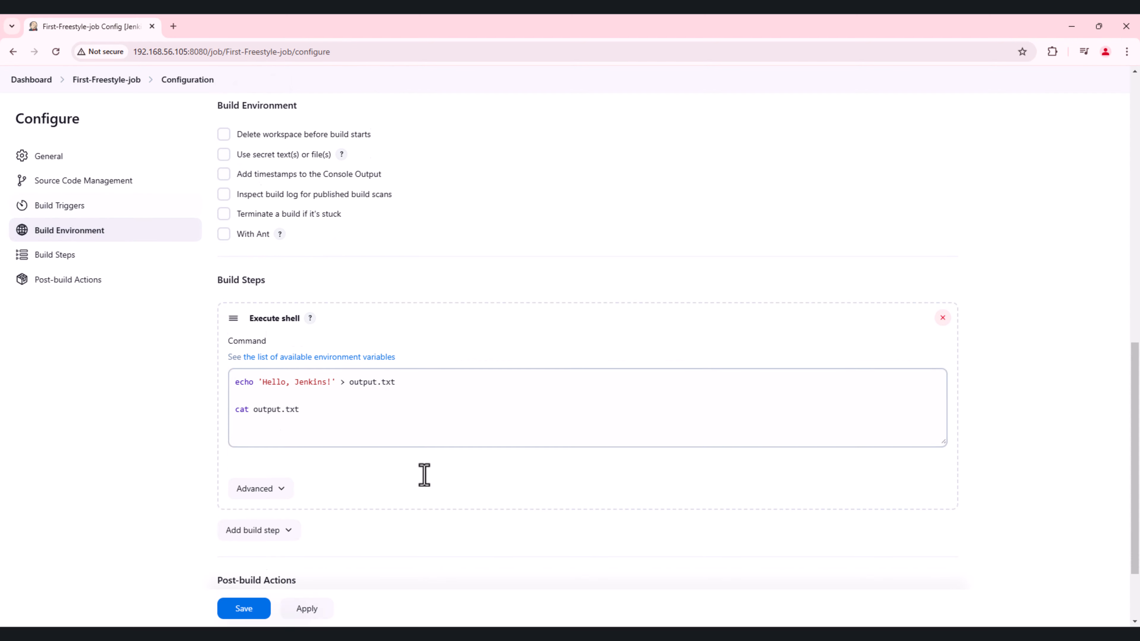
Step: Append the command ls -l after a blank line below cat output.txt in the shell build step and save the configuration
{"action": "left_click", "coordinate": [337, 423]}
{"action": "key", "text": "Return"}
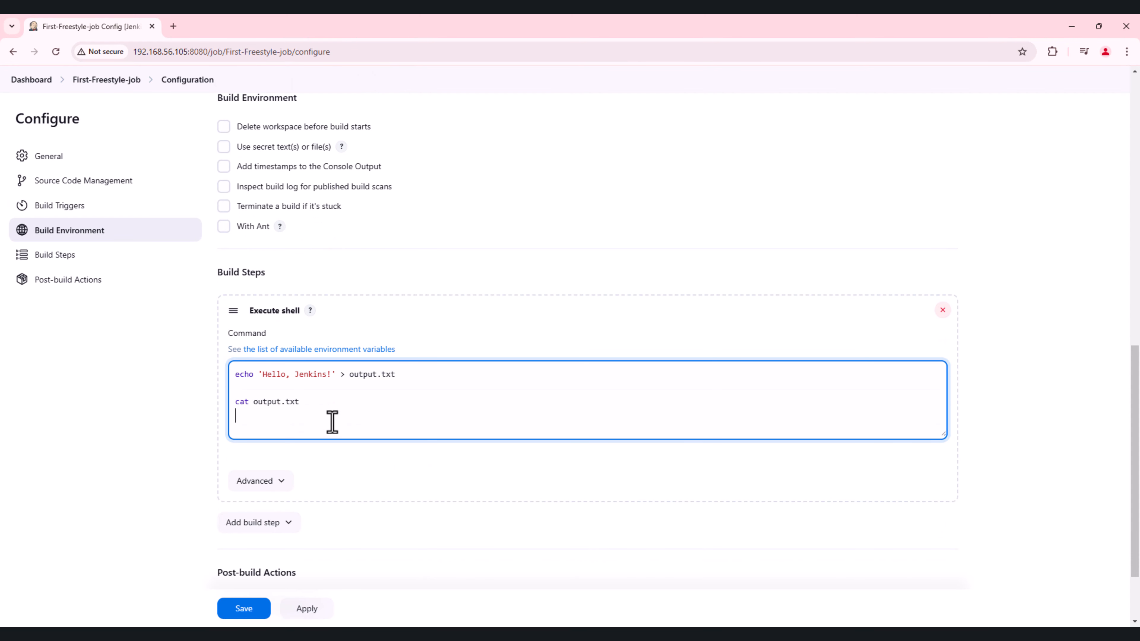
{"action": "key", "text": "Return"}
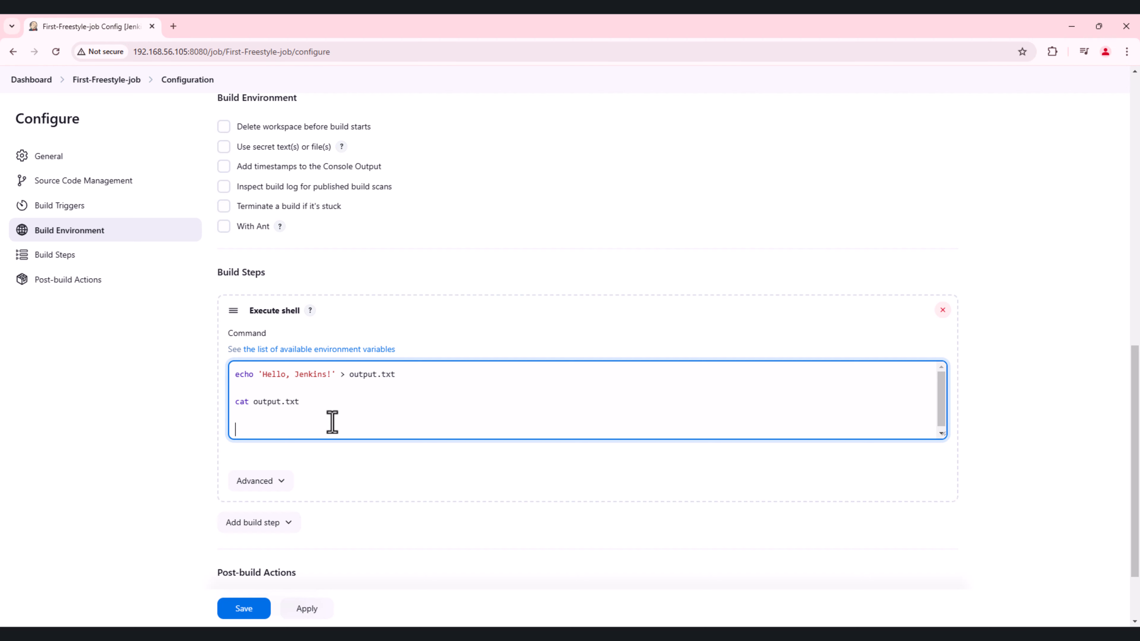
{"action": "type", "text": "date"}
{"action": "key", "text": "BackSpace"}
{"action": "key", "text": "BackSpace"}
{"action": "key", "text": "BackSpace"}
{"action": "key", "text": "BackSpace"}
{"action": "key", "text": "BackSpace"}
{"action": "type", "text": "ls -l"}
{"action": "scroll", "coordinate": [323, 424], "scroll_direction": "down", "scroll_amount": 1}
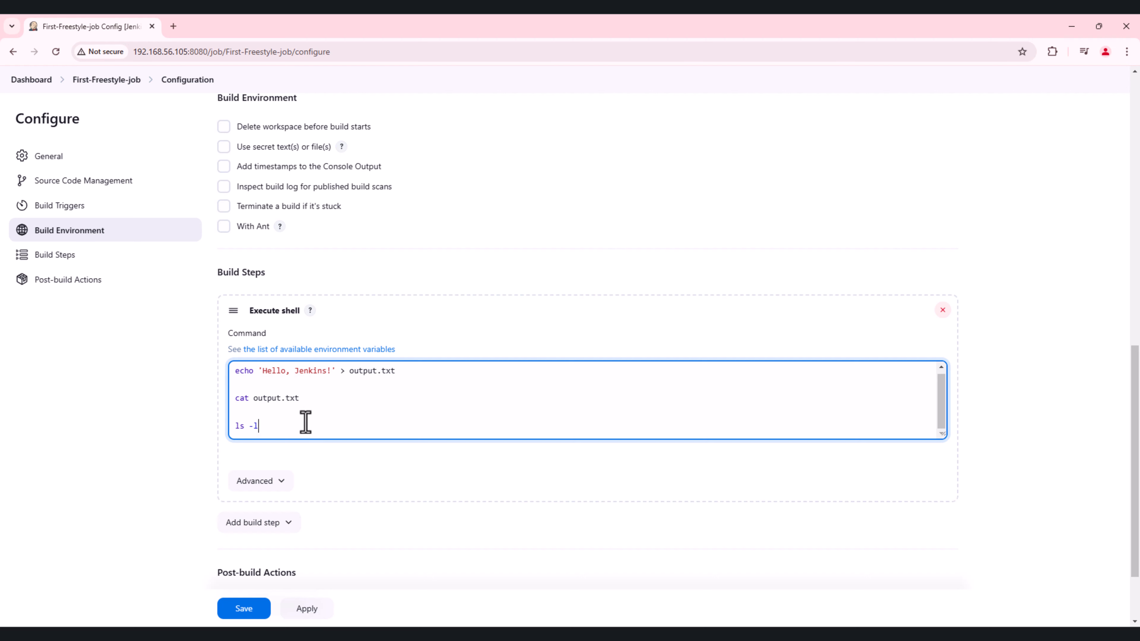
{"action": "left_click", "coordinate": [250, 612]}
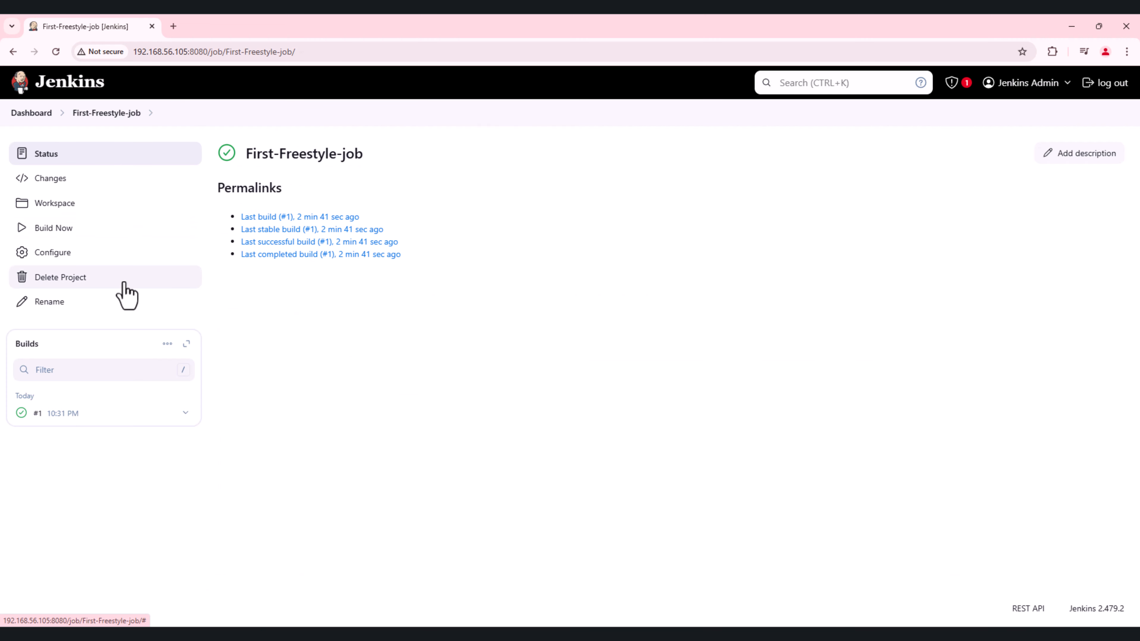
Step: Build First-Freestyle-job again and examine the ls -l lines in the new build's console output before returning to the job page
{"action": "left_click", "coordinate": [58, 230]}
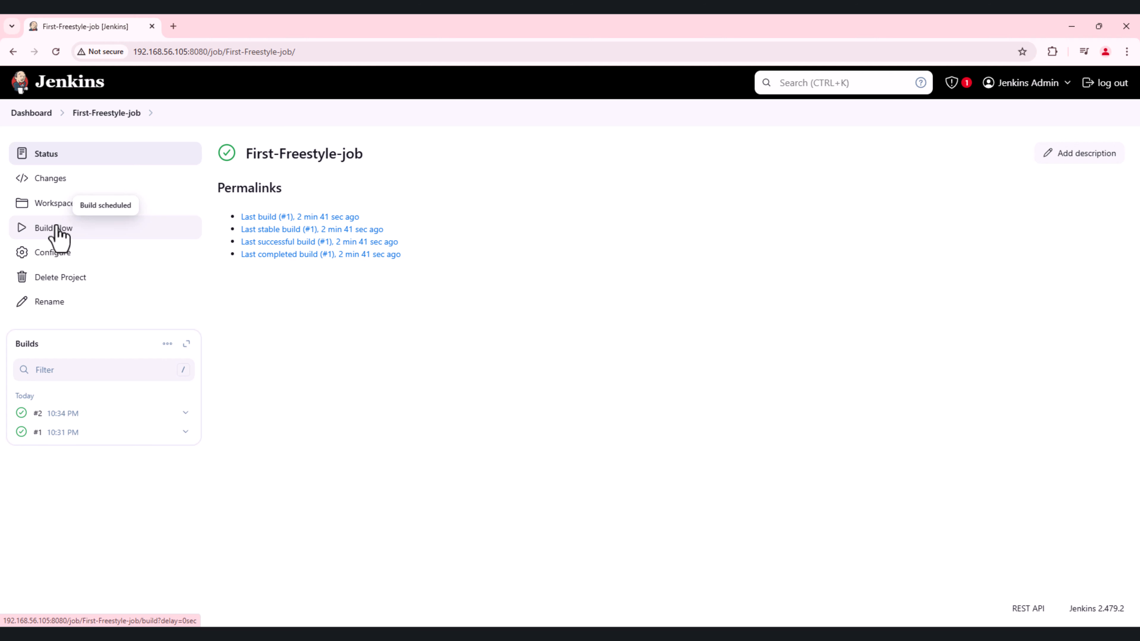
{"action": "left_click", "coordinate": [20, 416]}
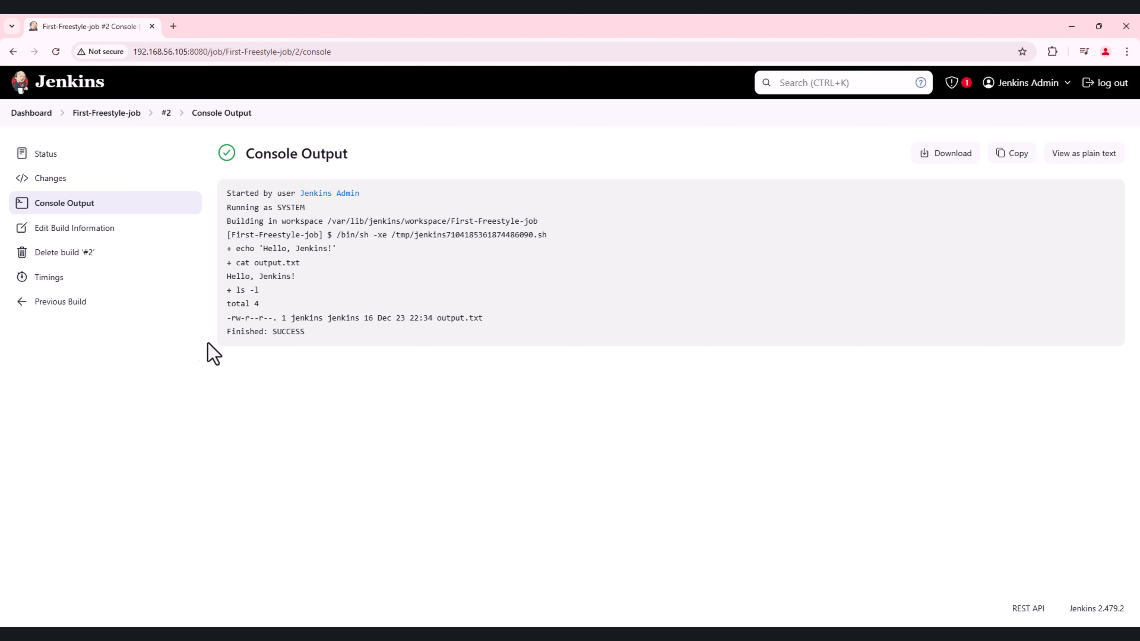
{"action": "left_click_drag", "start_coordinate": [232, 290], "coordinate": [494, 327]}
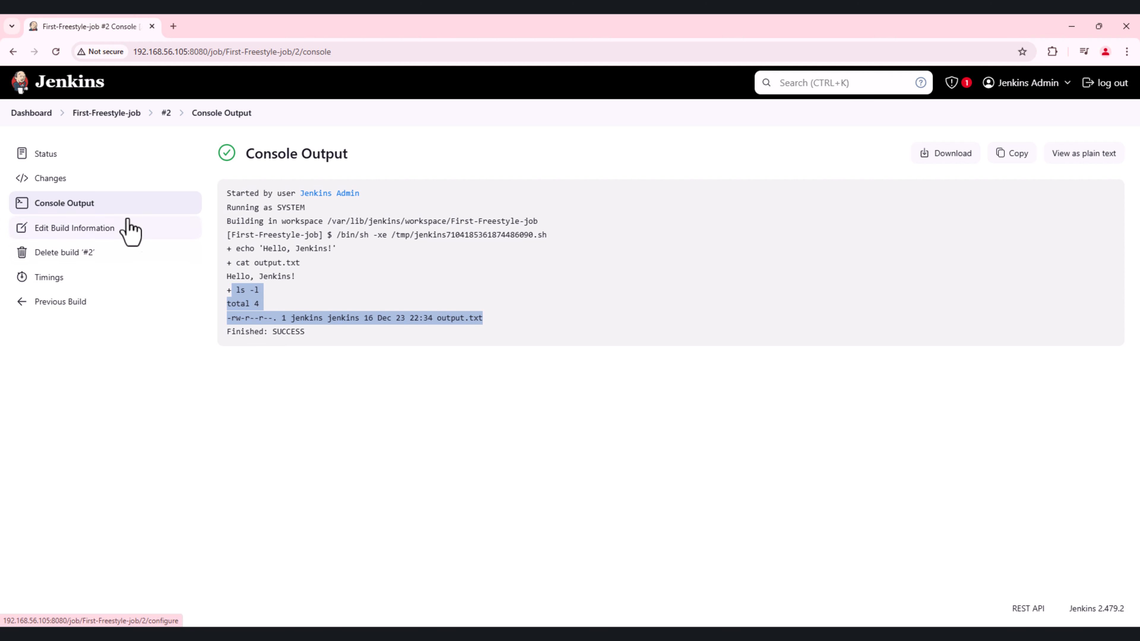
{"action": "left_click", "coordinate": [106, 114]}
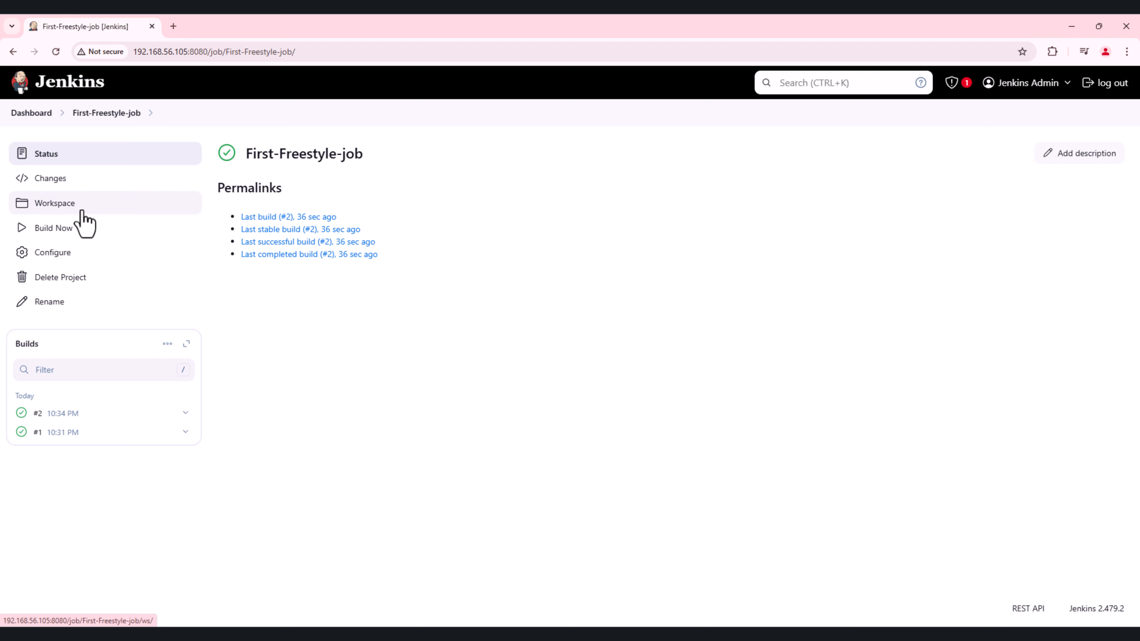